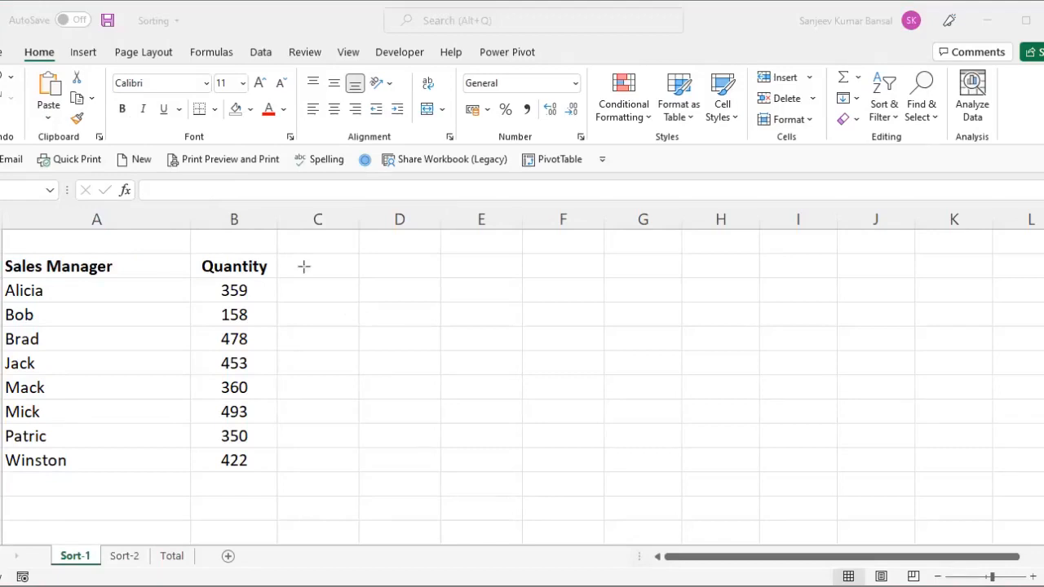
left_click_drag(303, 266, 302, 458)
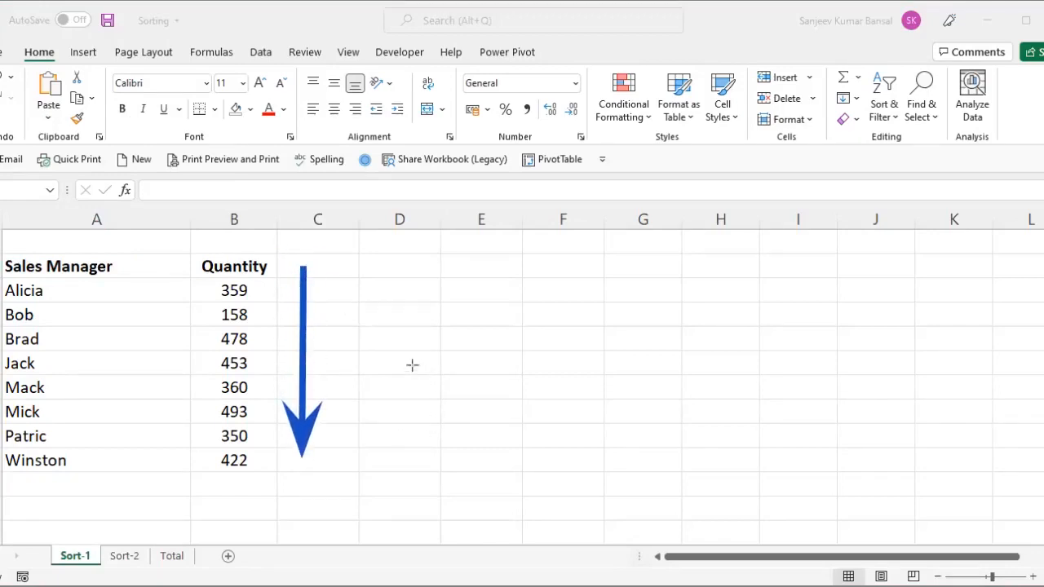
mouse_move(412, 365)
left_mouse_down()
mouse_move(589, 350)
mouse_move(640, 363)
left_mouse_up()
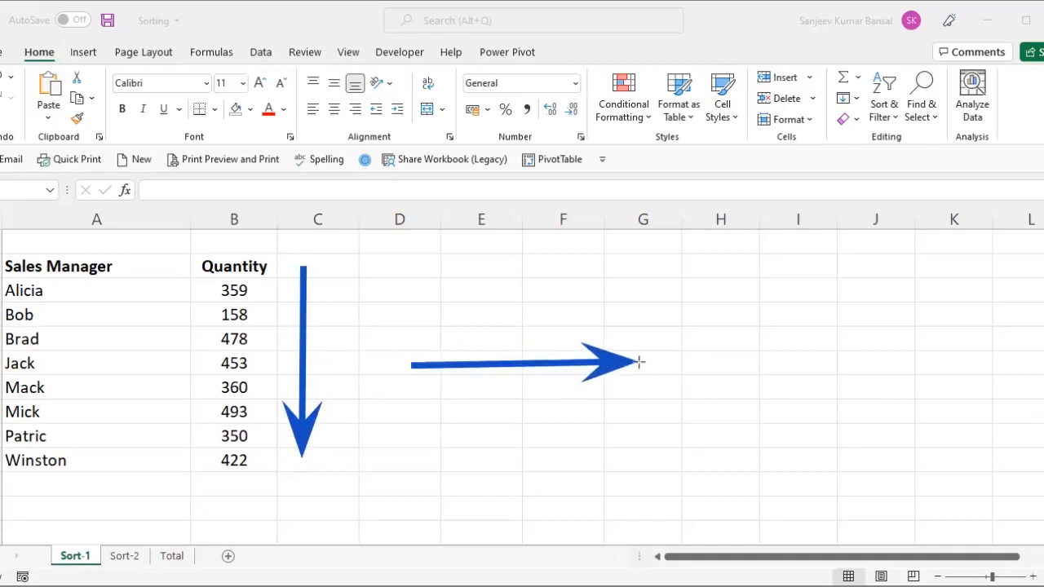
key("ctrl+z")
key("ctrl+z")
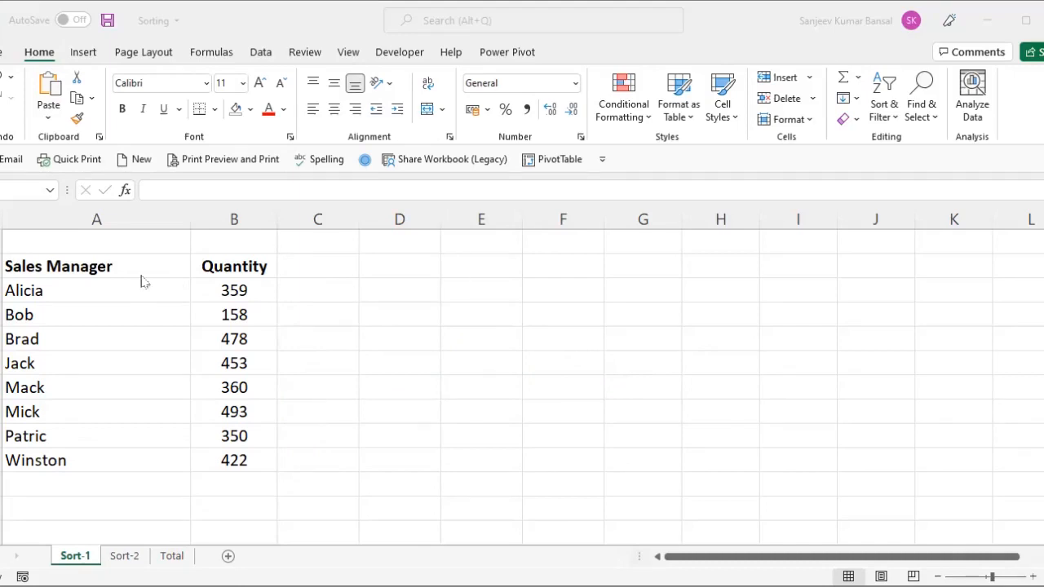
Select the whole Sales Manager and Quantity table, headers included, and open the custom Sort settings for it.
left_click(88, 266)
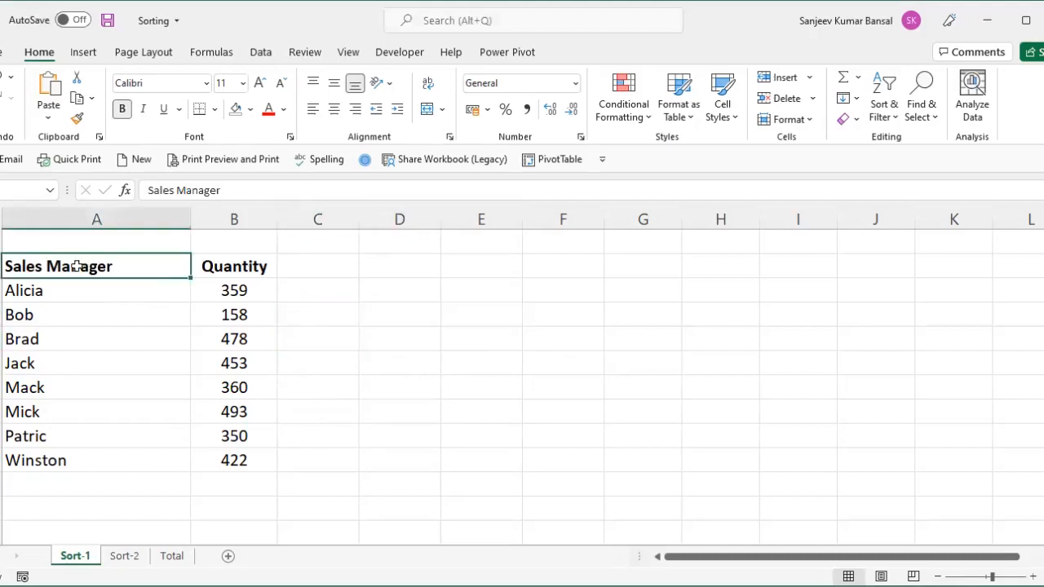
left_click_drag(75, 266, 233, 457)
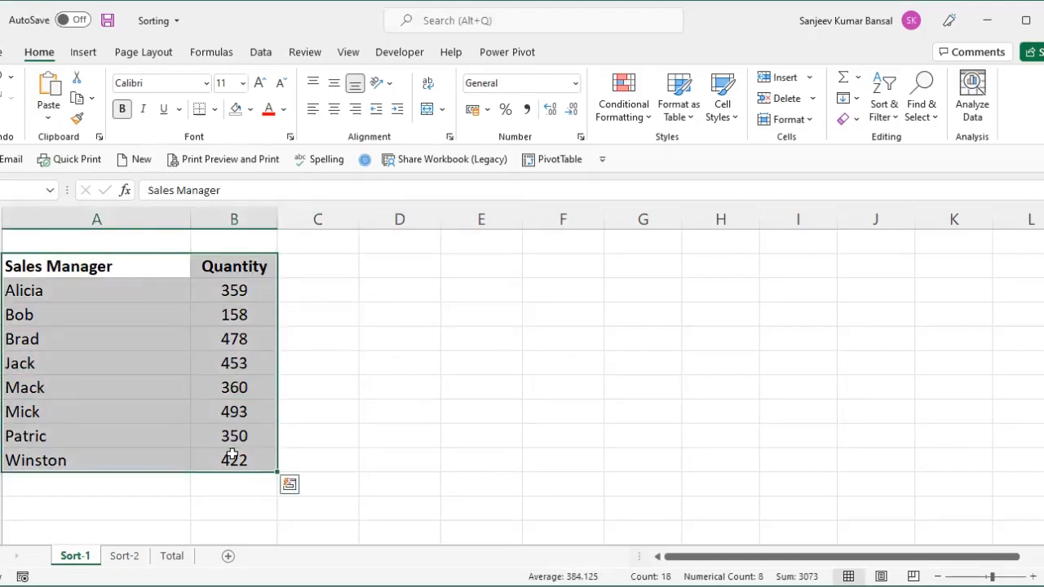
left_click(256, 288)
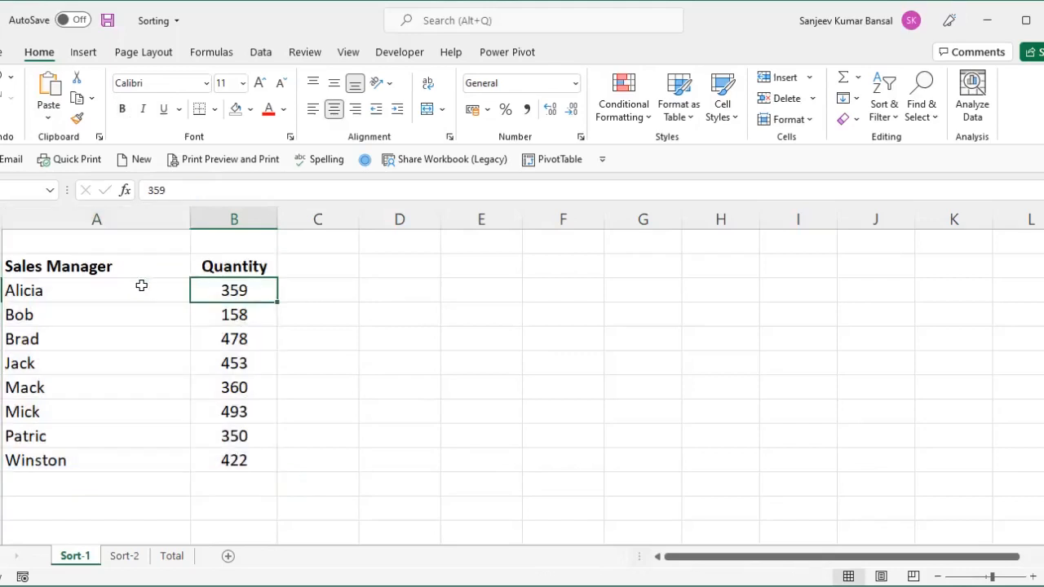
left_click_drag(125, 270, 256, 457)
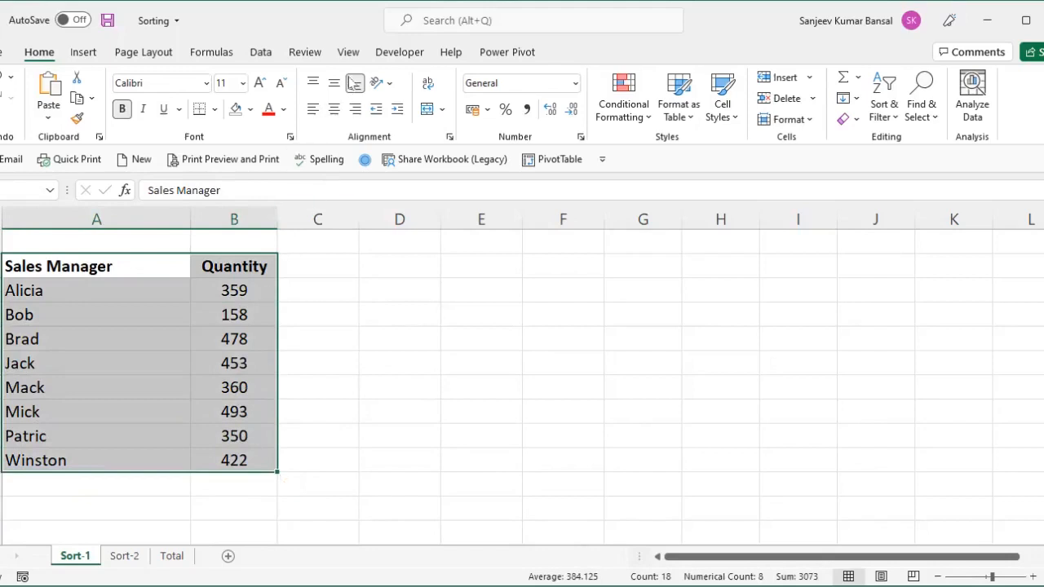
left_click_drag(128, 263, 243, 464)
left_click(266, 55)
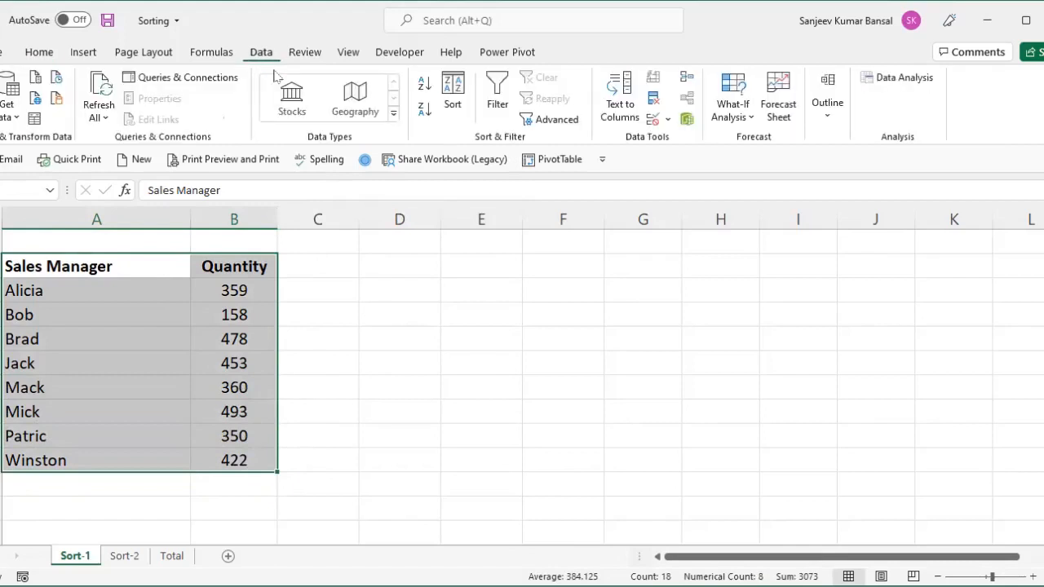
left_click(459, 96)
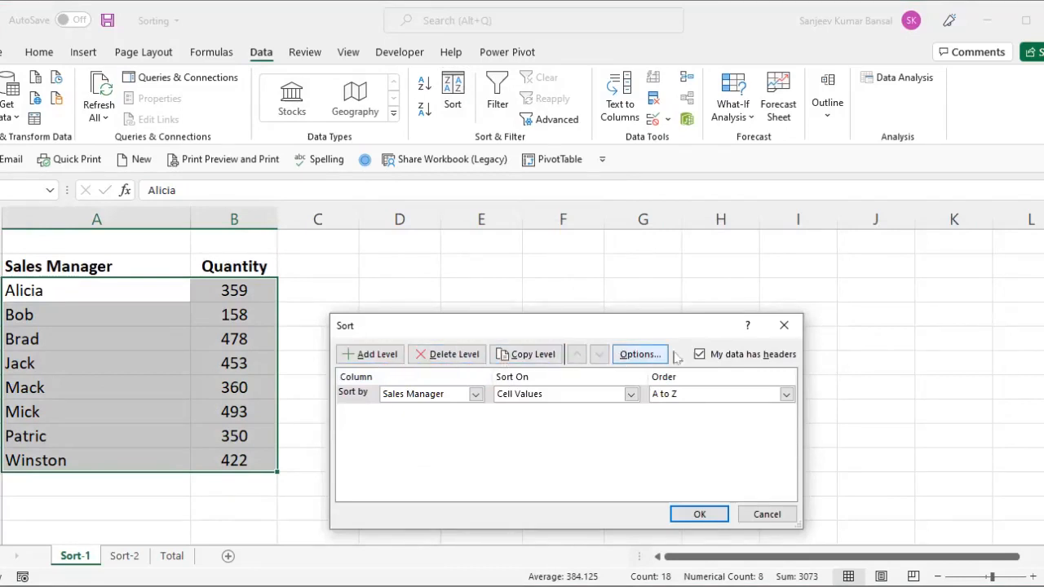
left_click(367, 408)
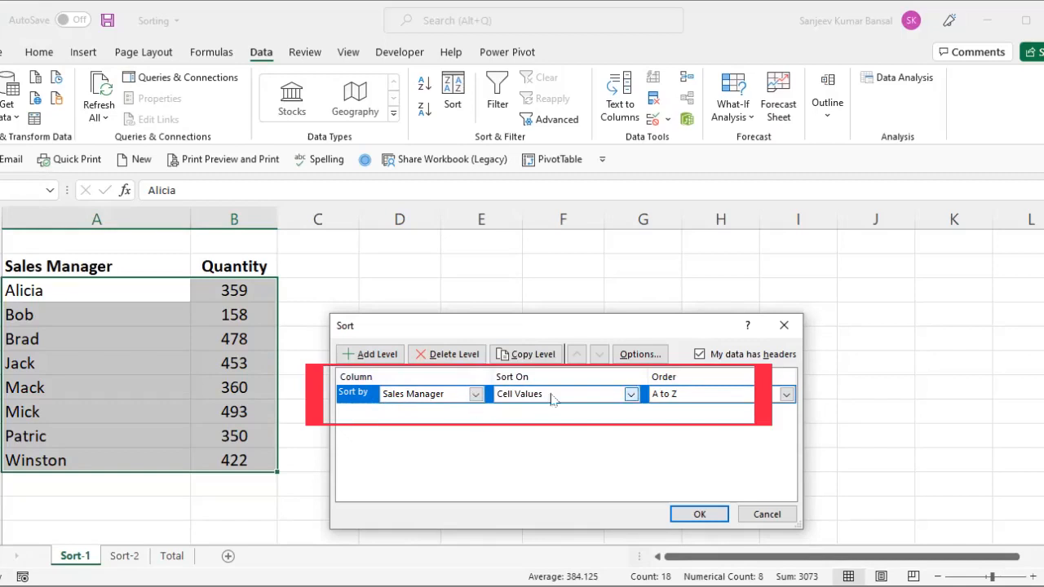
left_click(681, 405)
left_click(598, 448)
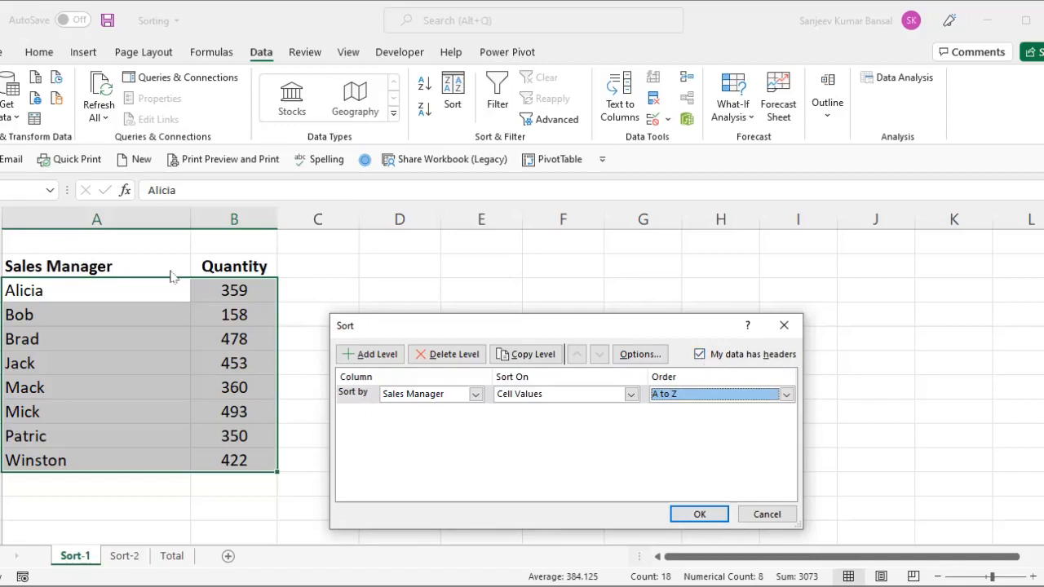
Try the sort settings without data headers, choosing Column A as the sort key, and turn the header option back on.
left_click(699, 355)
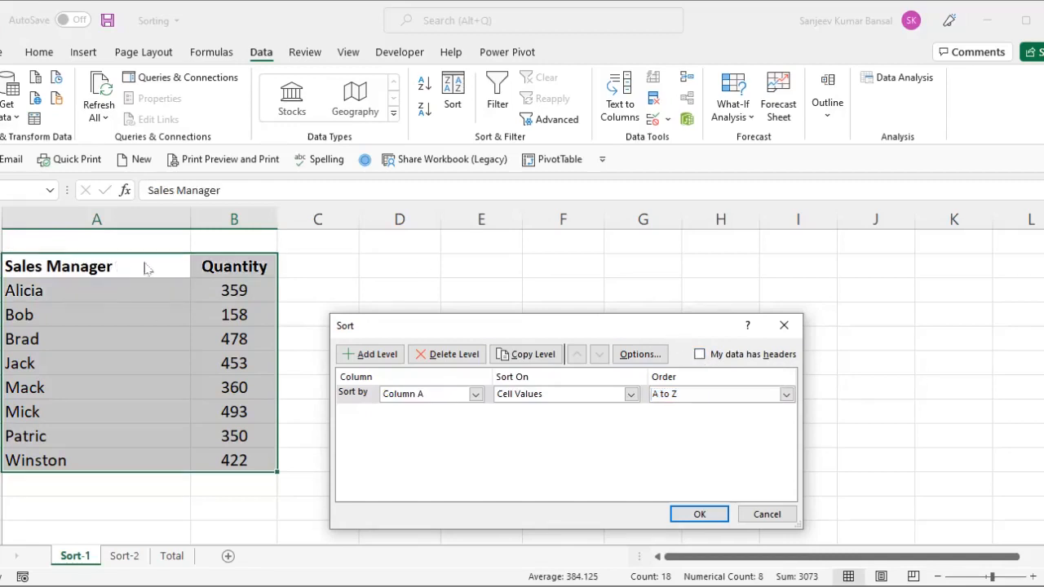
left_click(431, 396)
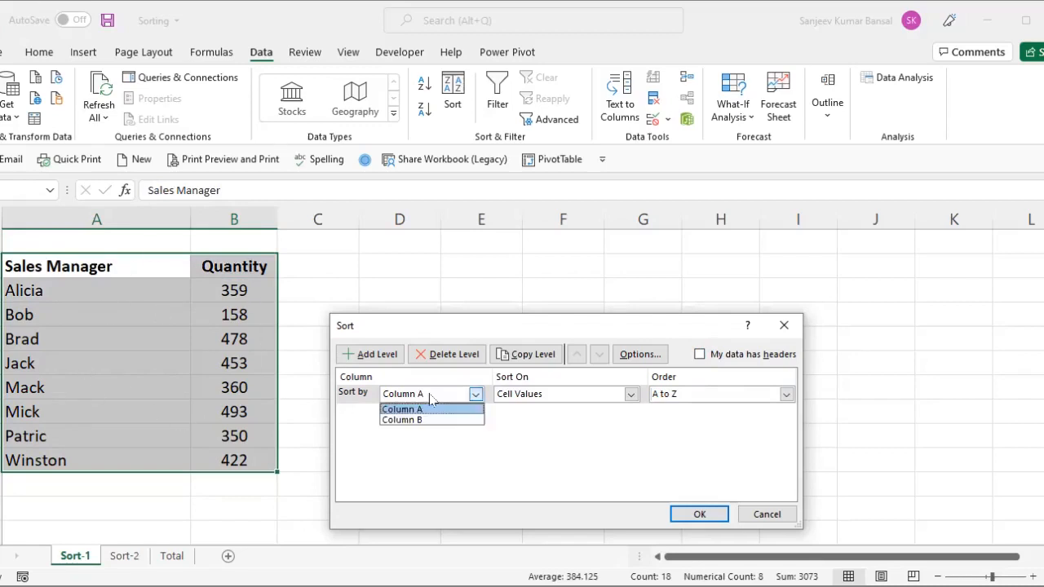
left_click(432, 409)
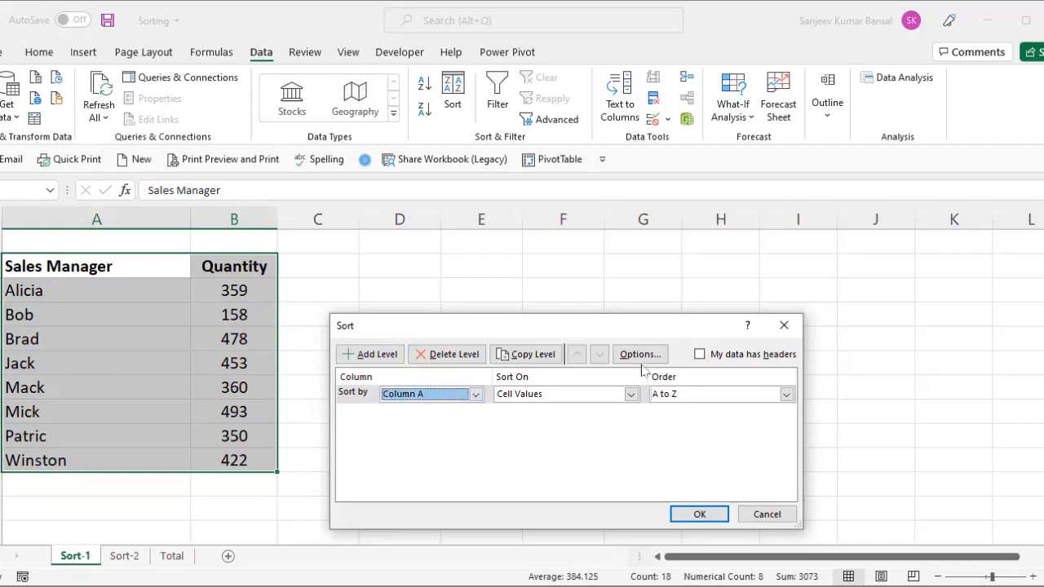
left_click(700, 356)
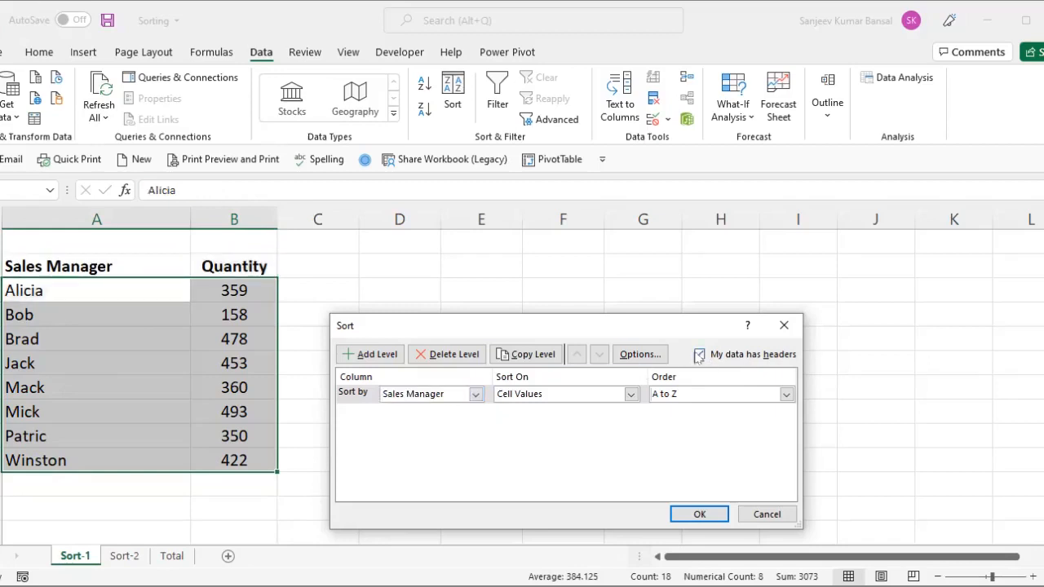
Sort the table by Quantity on cell values from largest to smallest, and select the Quantity values to check their order.
left_click(430, 403)
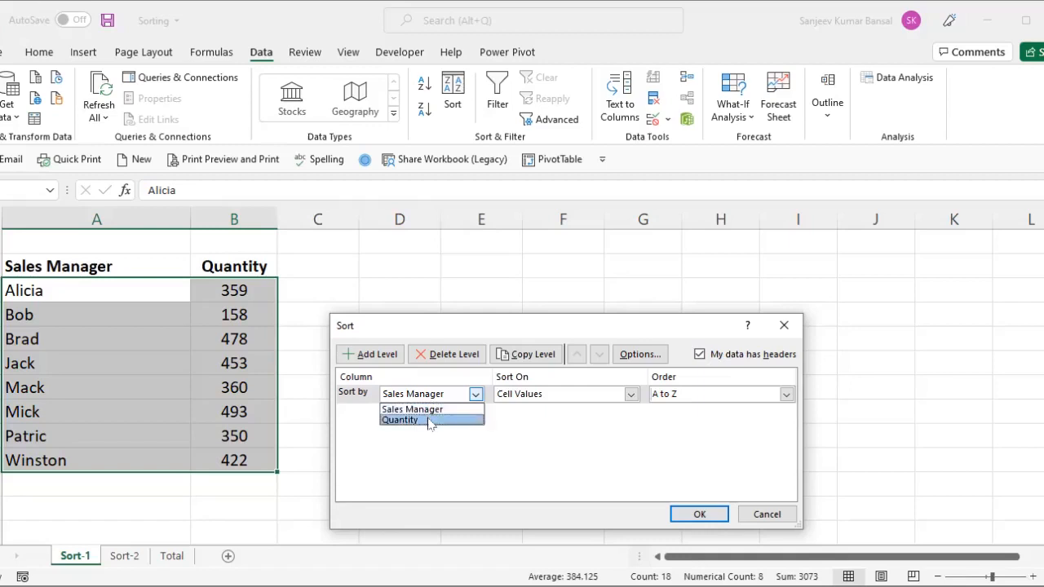
left_click(430, 421)
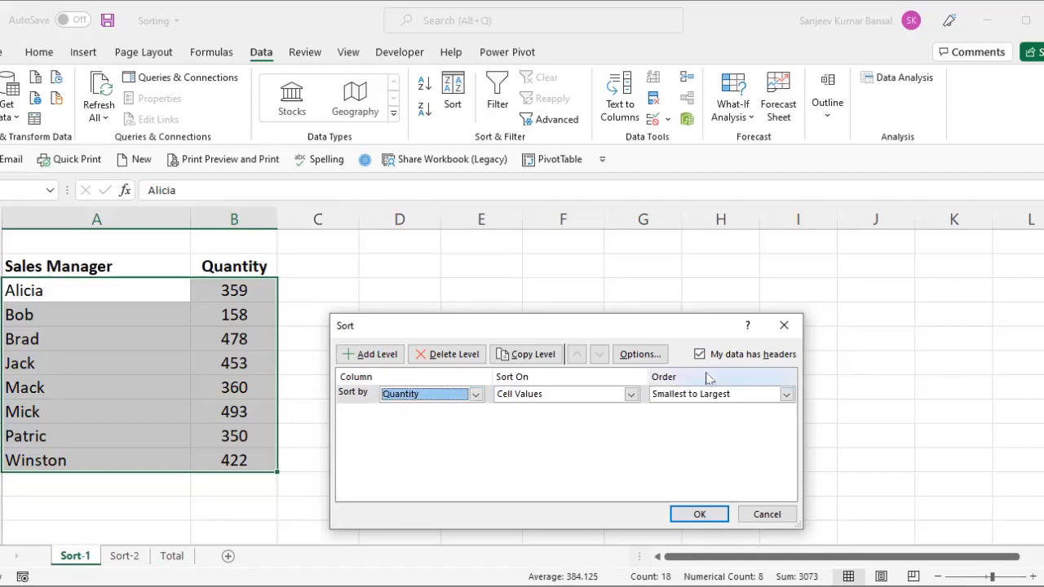
left_click(707, 400)
left_click(703, 421)
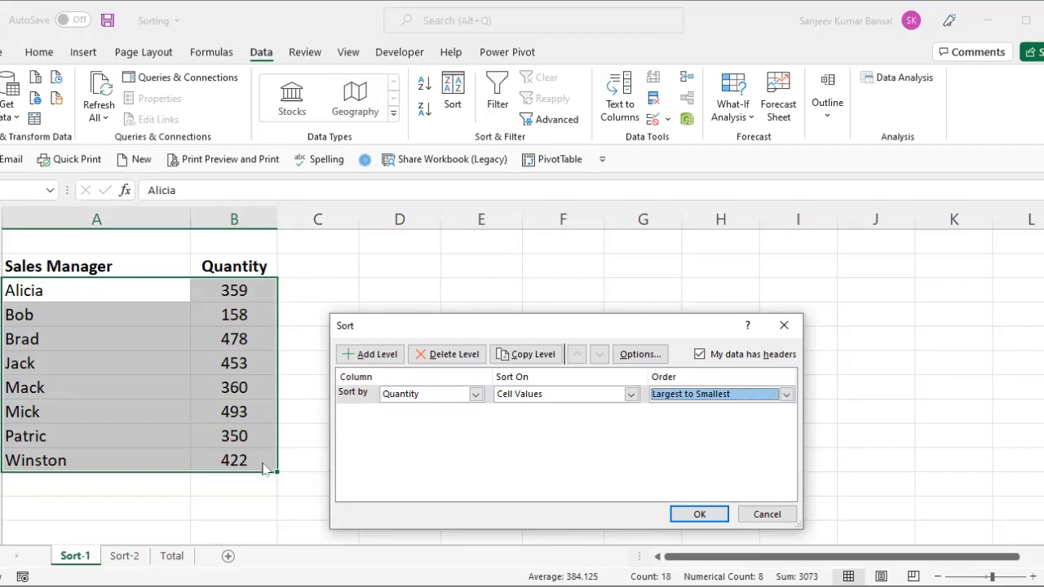
left_click(699, 514)
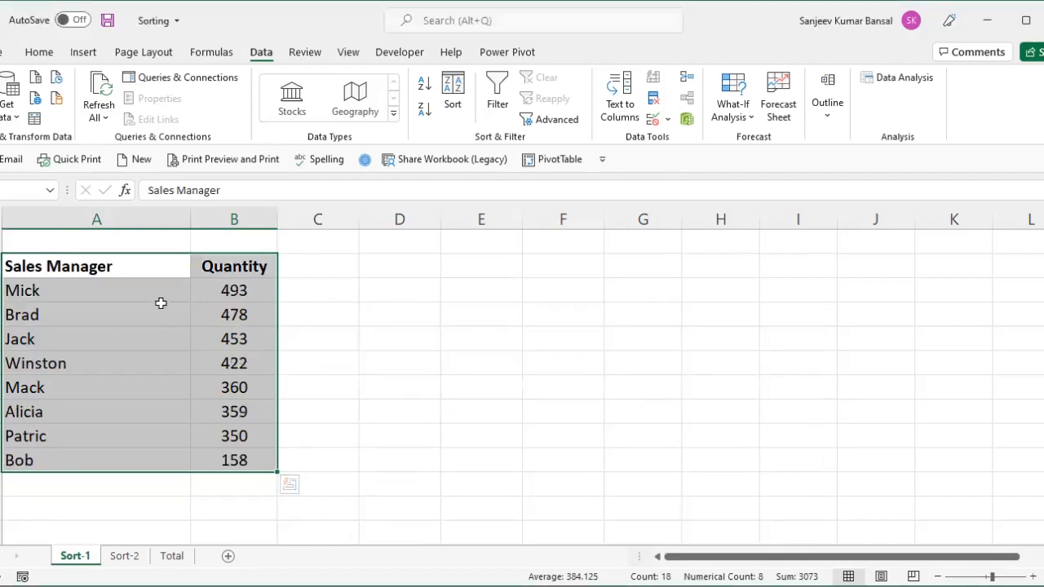
left_click_drag(259, 290, 252, 460)
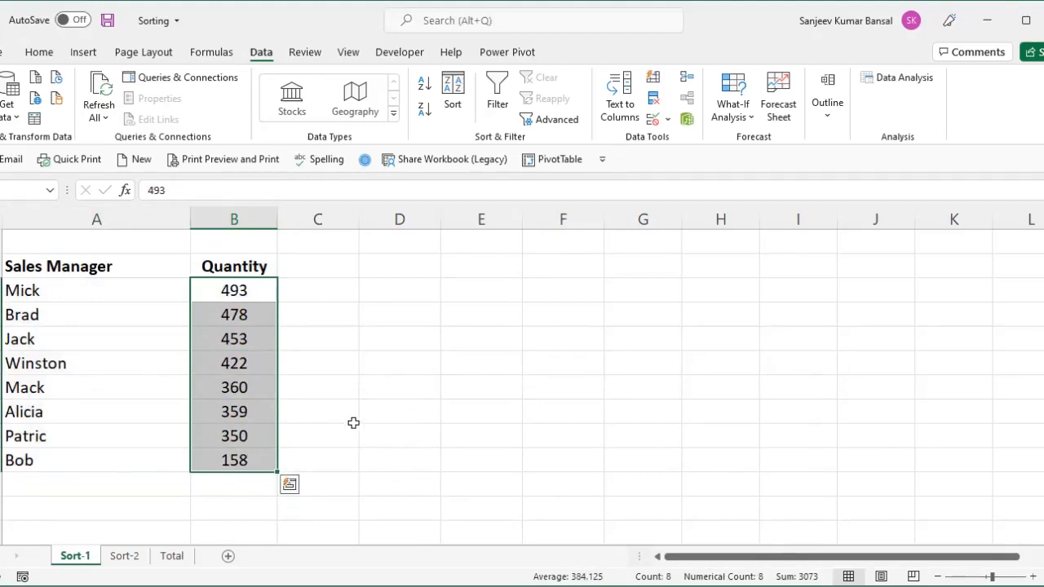
Switch to the Sort-2 sheet and select its whole table, followed by only the Column-5 header cell.
left_click(135, 557)
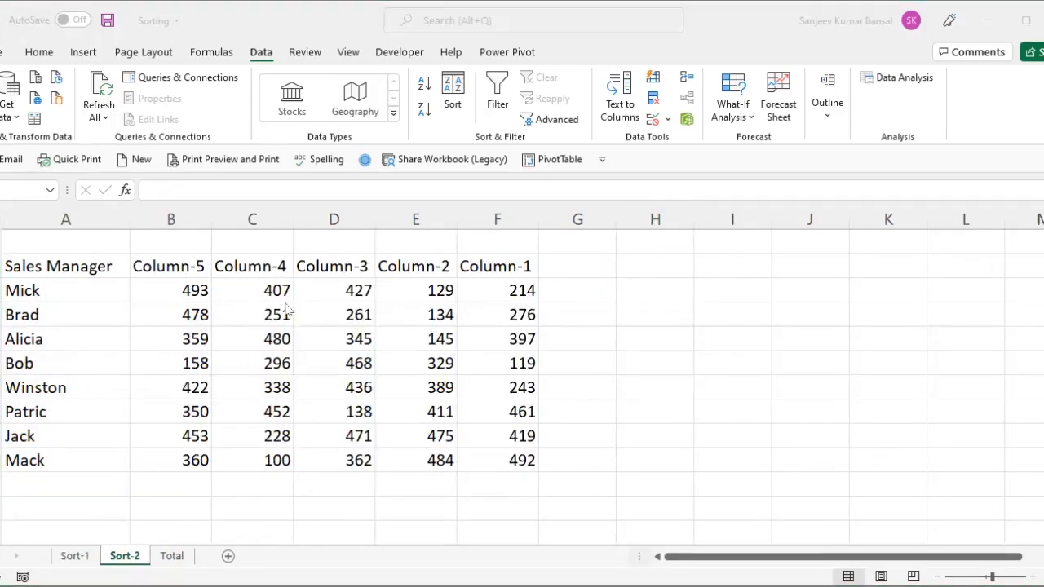
left_click_drag(73, 270, 505, 463)
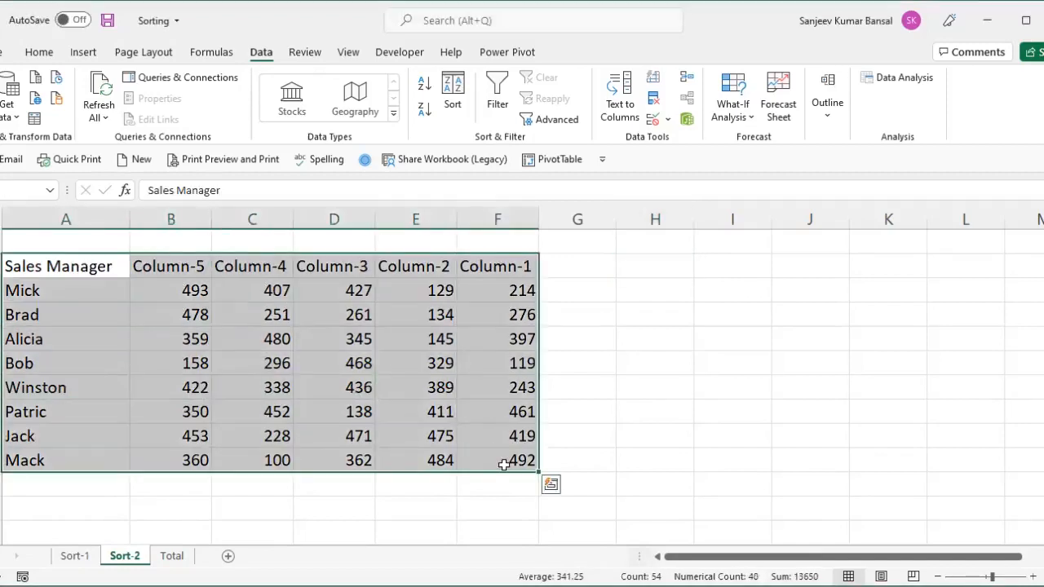
left_click(186, 269)
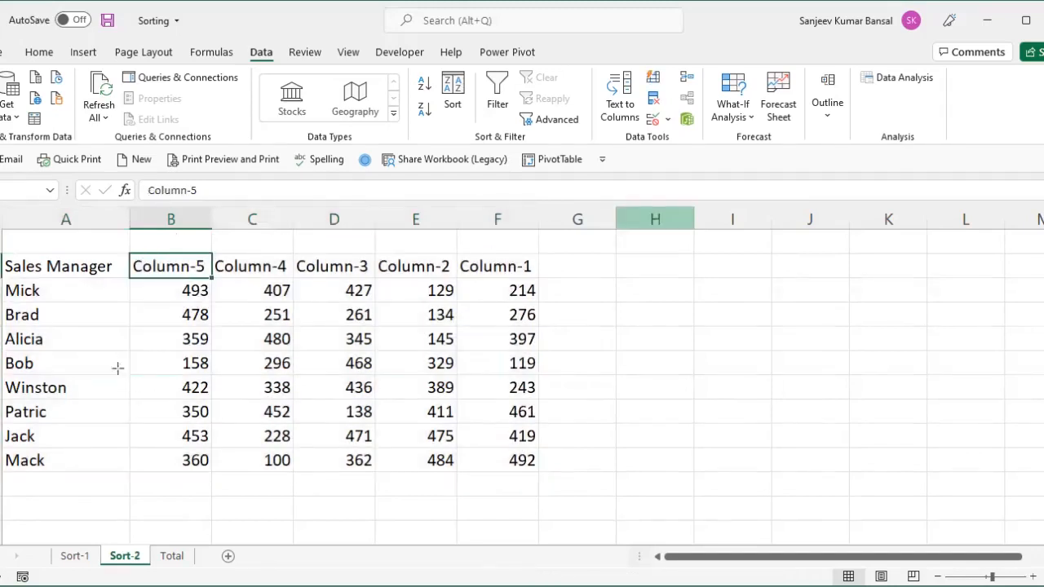
left_click_drag(136, 341, 500, 347)
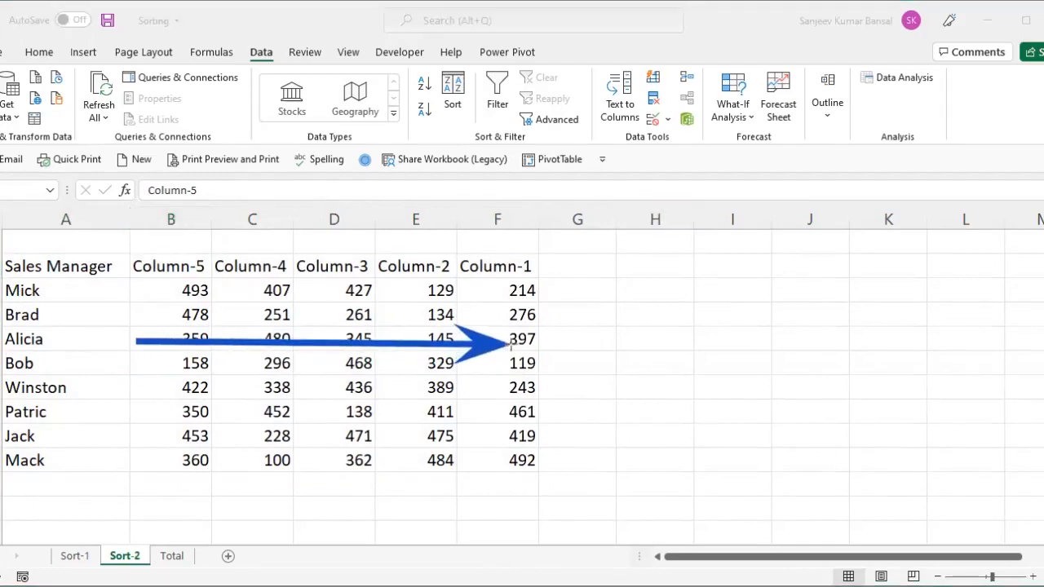
left_click_drag(527, 392, 155, 391)
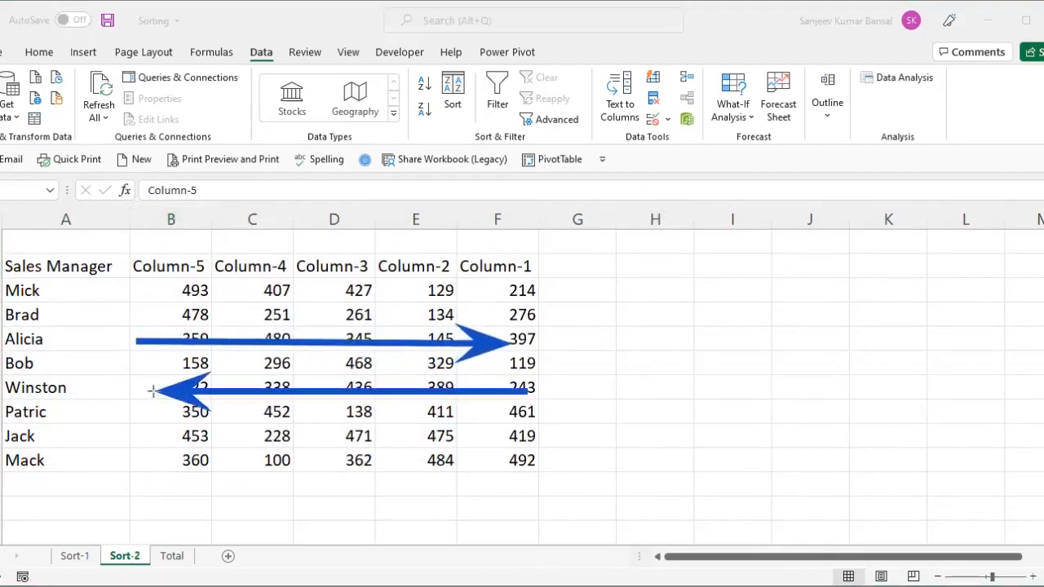
key("e")
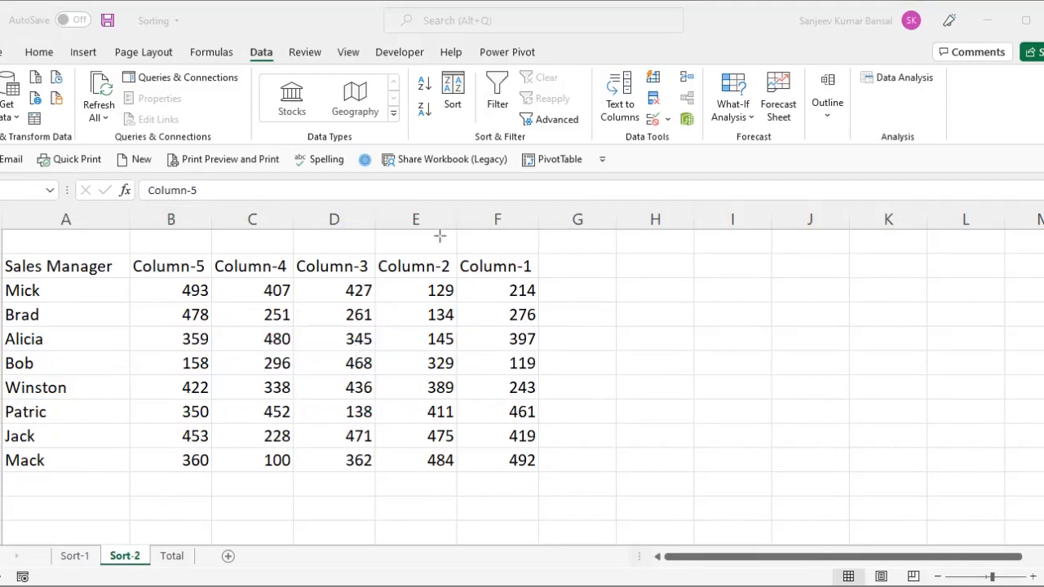
key("Escape")
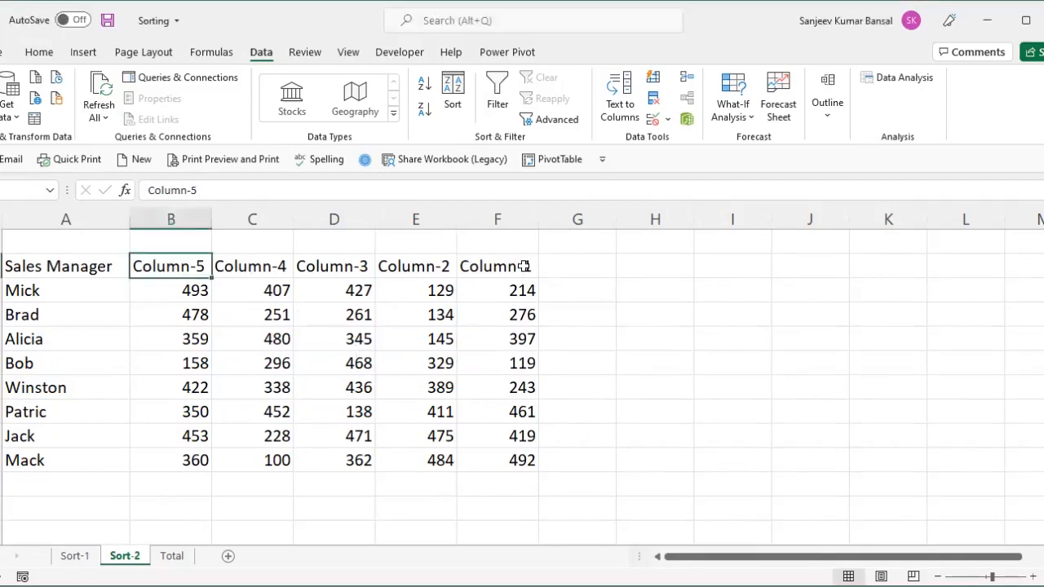
Select the Column-5 to Column-1 headers with their data, excluding the Sales Manager column, and open the custom Sort settings.
left_click(527, 264)
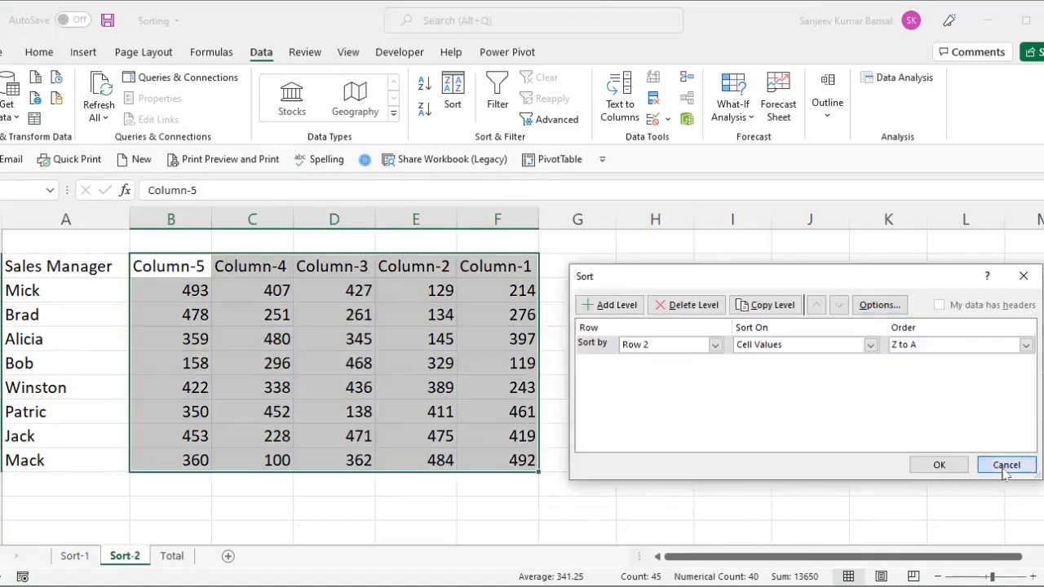
left_click(1007, 464)
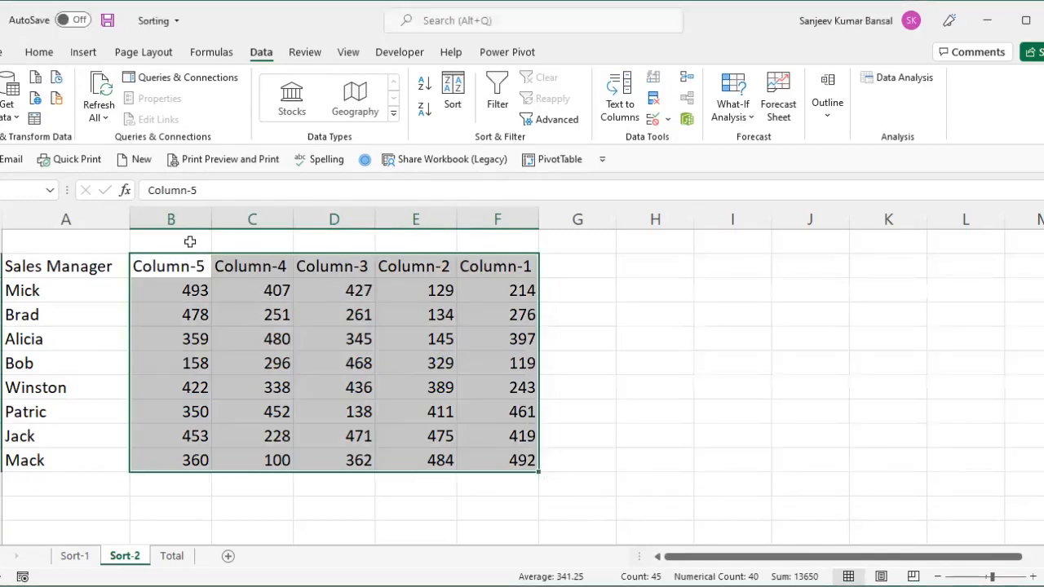
left_click_drag(170, 266, 484, 465)
left_click(465, 93)
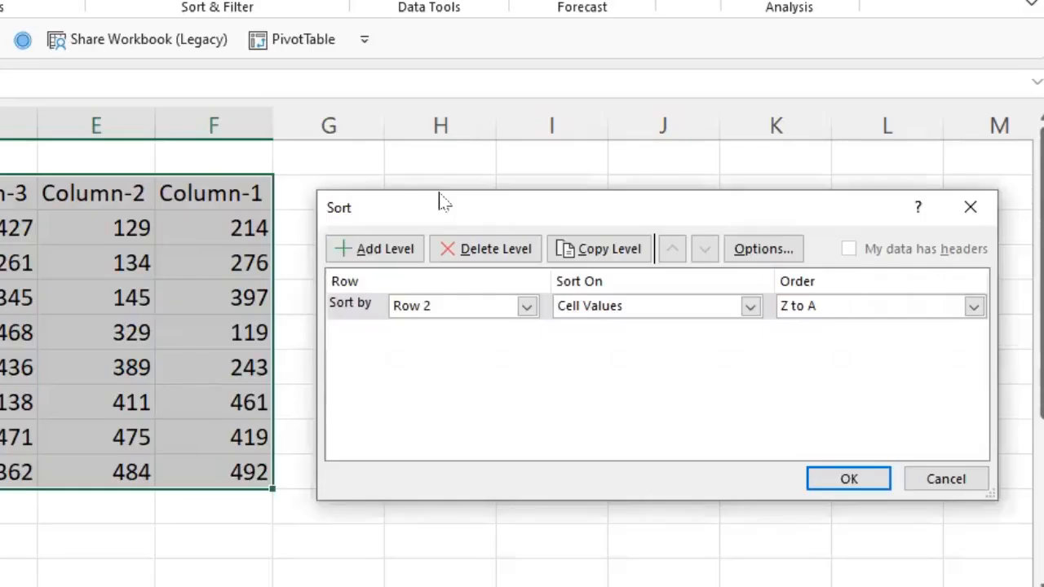
left_click_drag(440, 202, 403, 194)
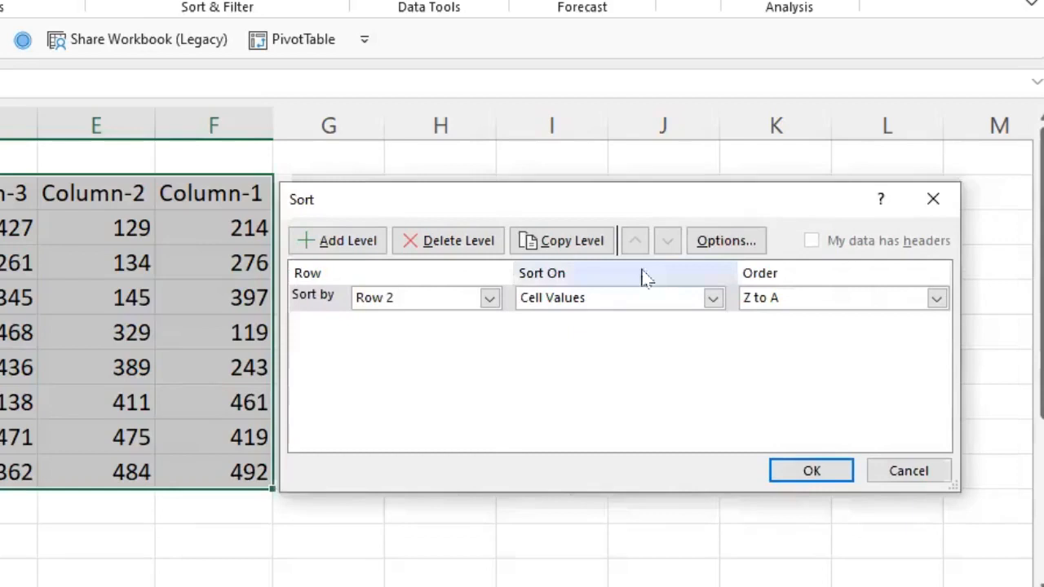
Set the sort orientation to left to right in the sort options, leaving case sensitivity off.
left_click(746, 248)
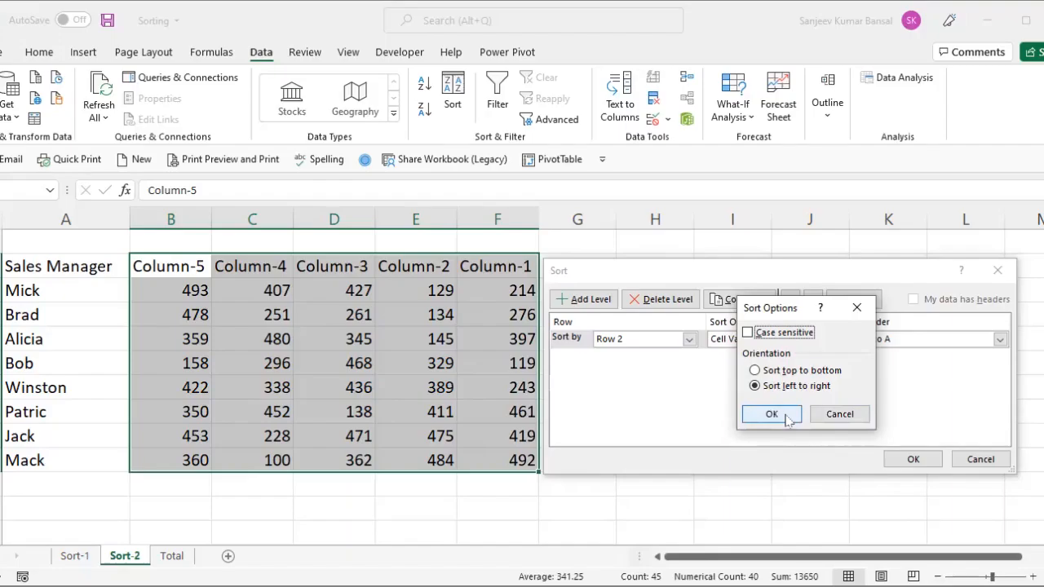
left_click(788, 417)
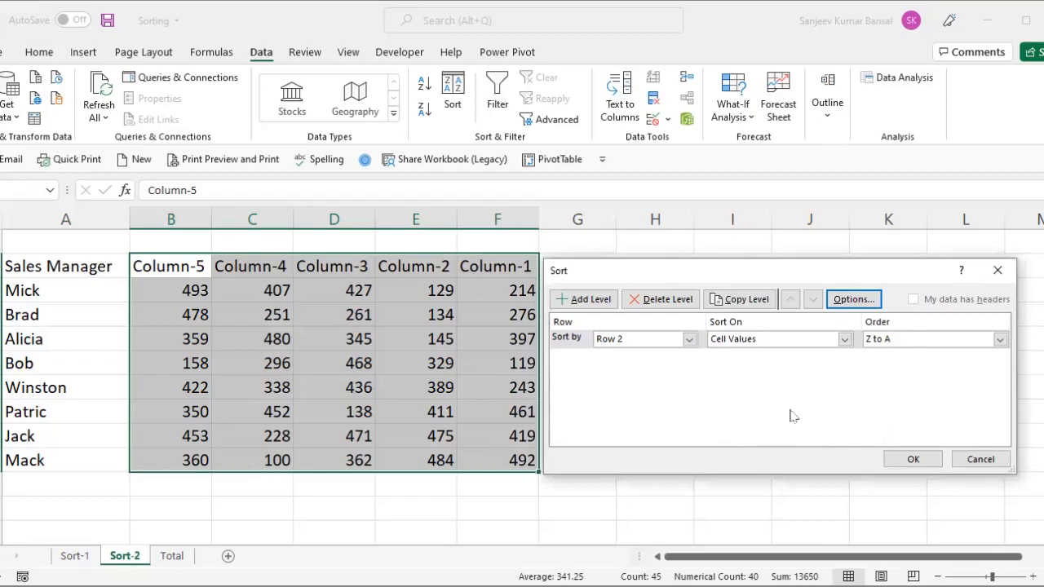
left_click(854, 300)
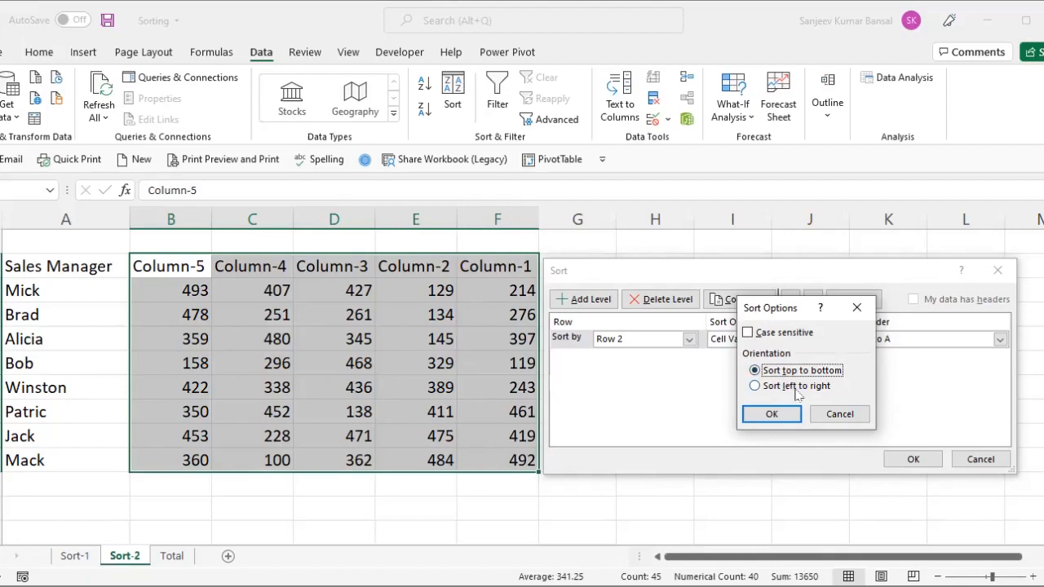
left_click(797, 390)
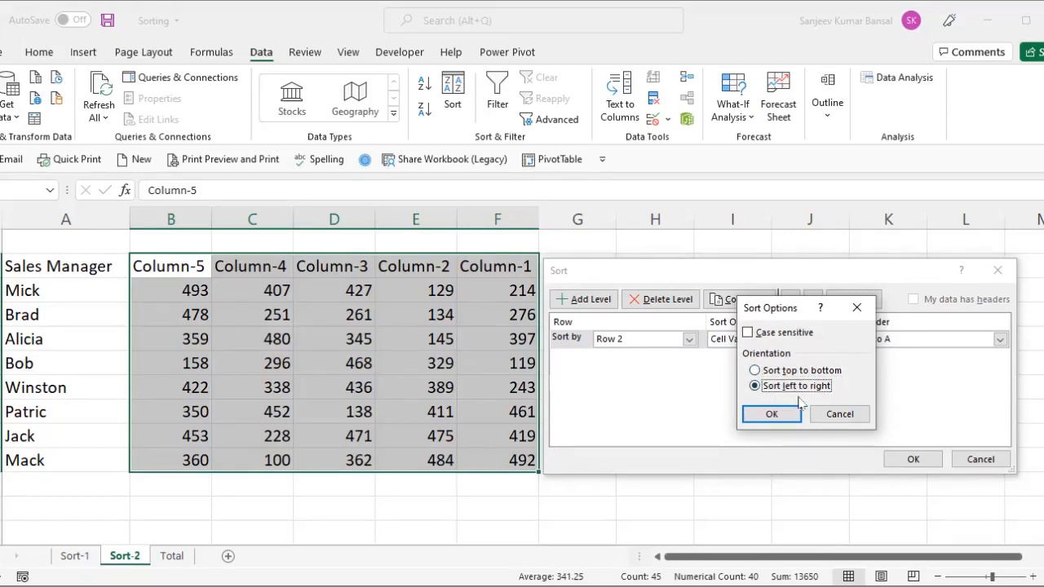
left_click(782, 415)
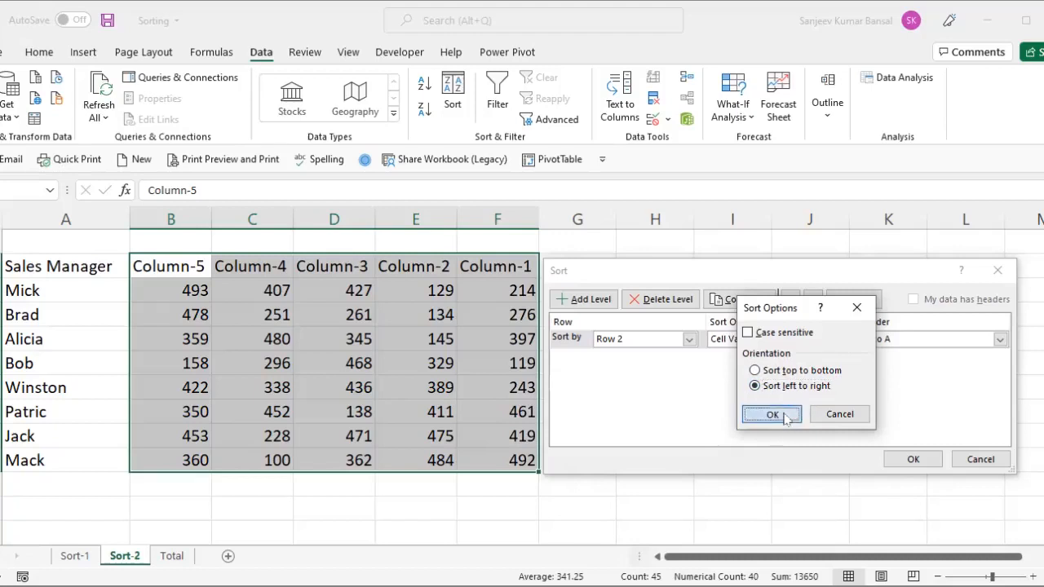
Set the sort level to Row 2 on cell values in A to Z order, and move the Sort dialog farther from the table.
left_click(643, 341)
left_click(643, 341)
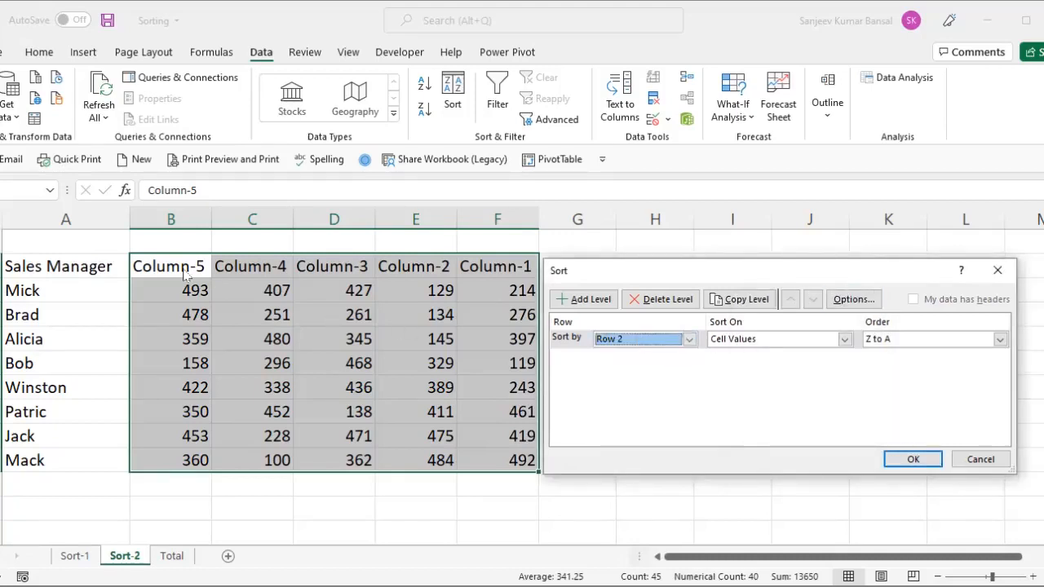
left_click(612, 341)
left_click(634, 356)
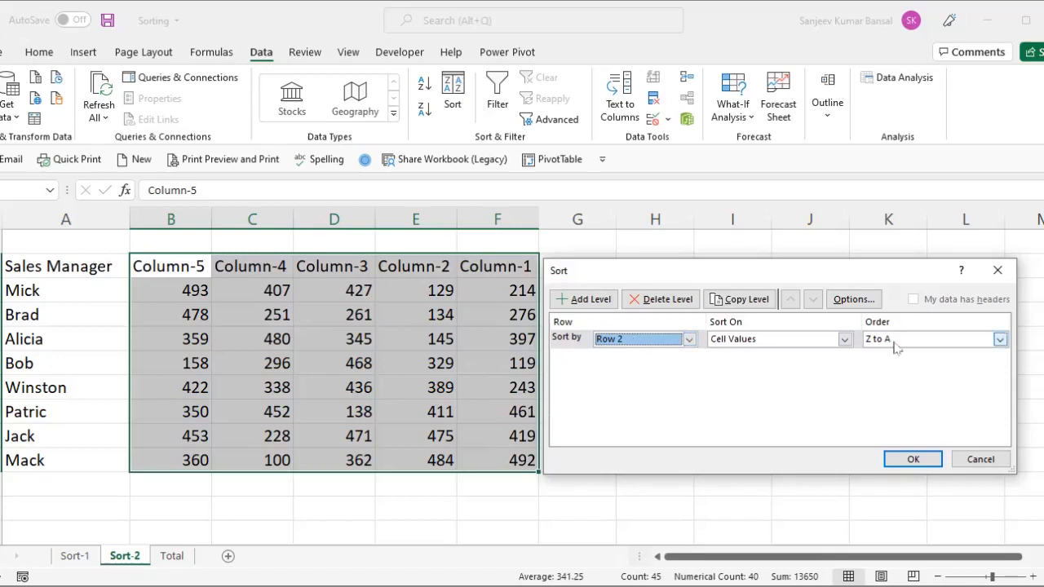
mouse_move(839, 264)
left_mouse_down()
mouse_move(838, 252)
mouse_move(856, 258)
left_mouse_up()
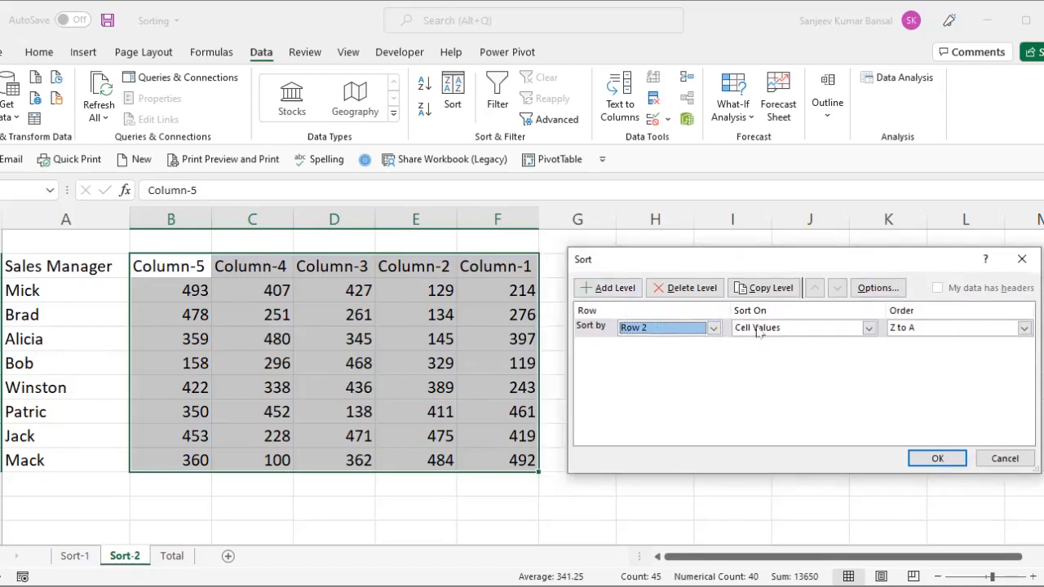
left_click(930, 330)
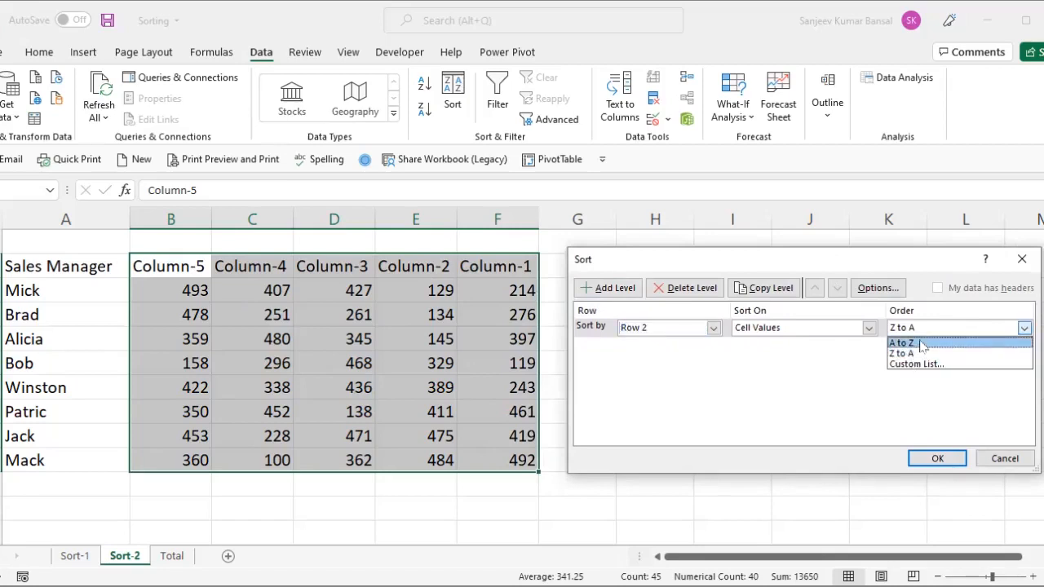
left_click(920, 343)
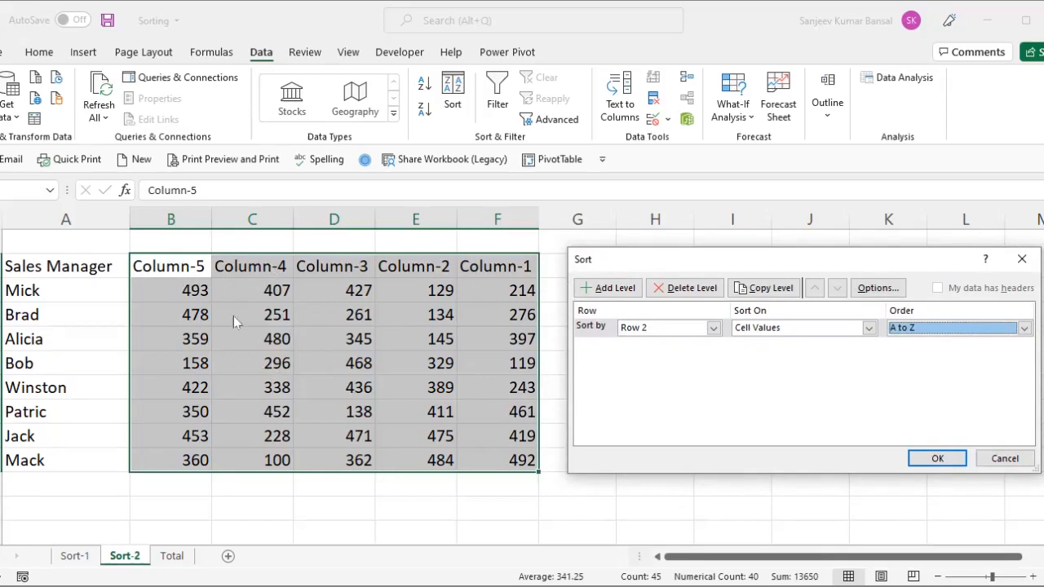
left_click_drag(170, 276, 550, 478)
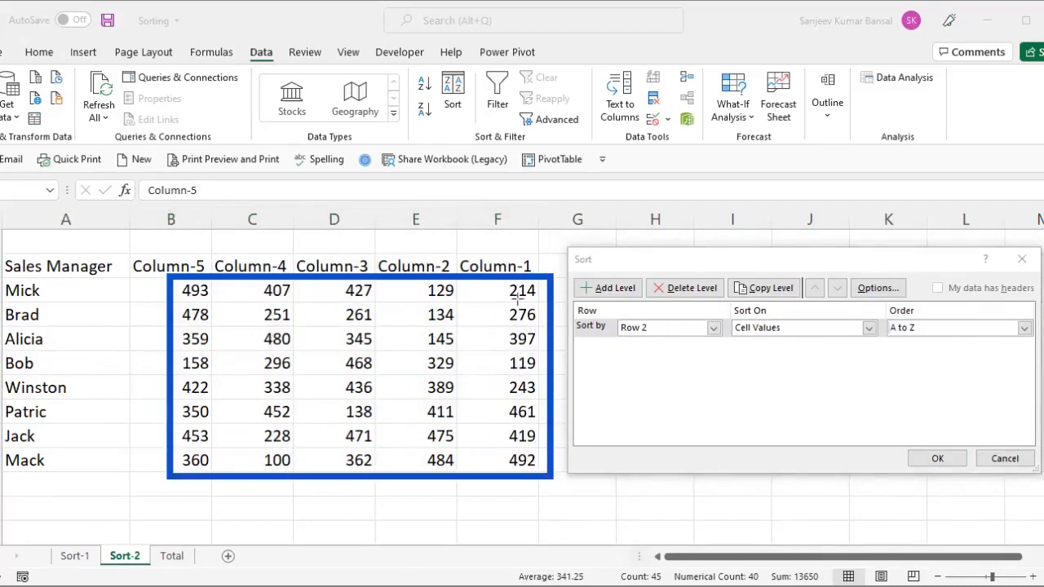
left_click_drag(462, 242, 555, 477)
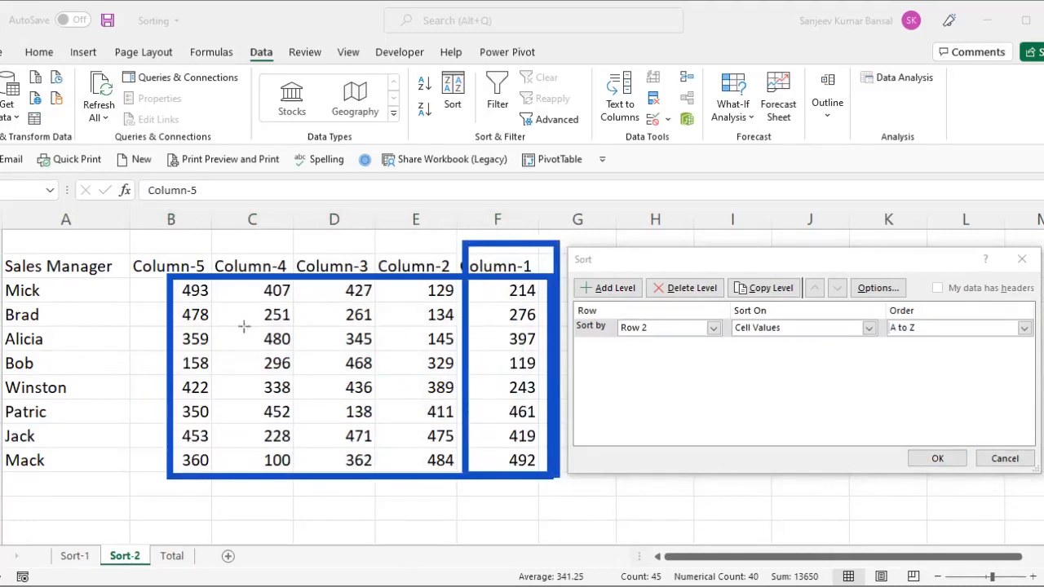
left_click_drag(135, 251, 247, 470)
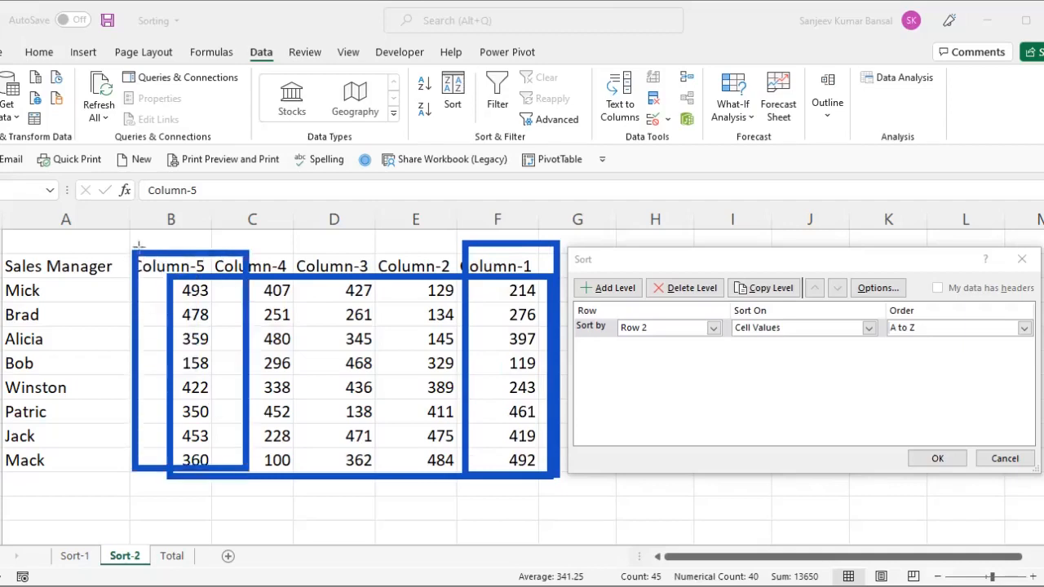
left_click_drag(118, 240, 221, 412)
mouse_move(475, 249)
left_mouse_down()
mouse_move(506, 289)
mouse_move(577, 447)
left_mouse_up()
key("e")
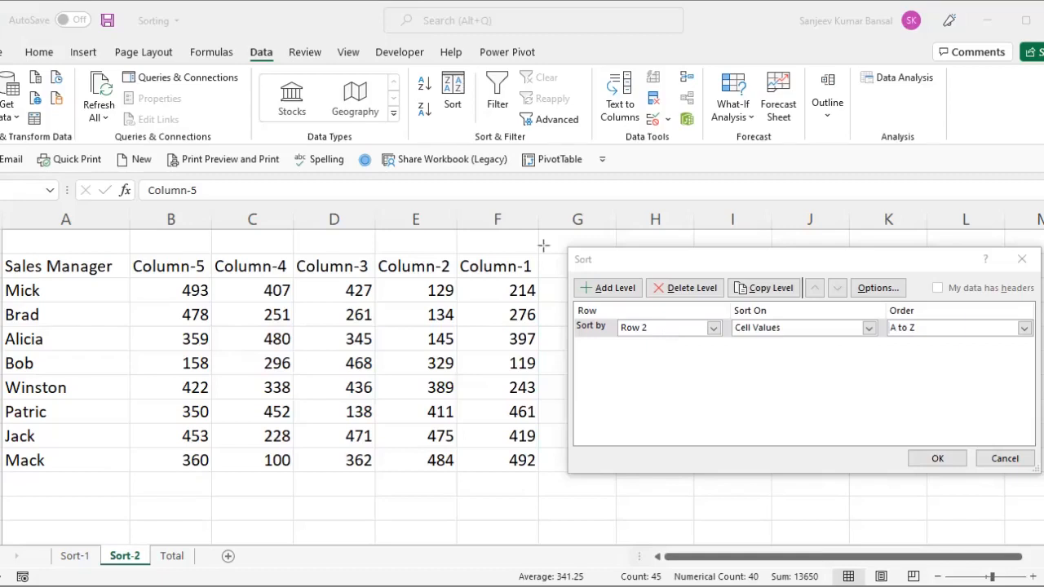
Apply the left-to-right sort and check each header cell from Column-1 to Column-5 in turn.
left_click(938, 459)
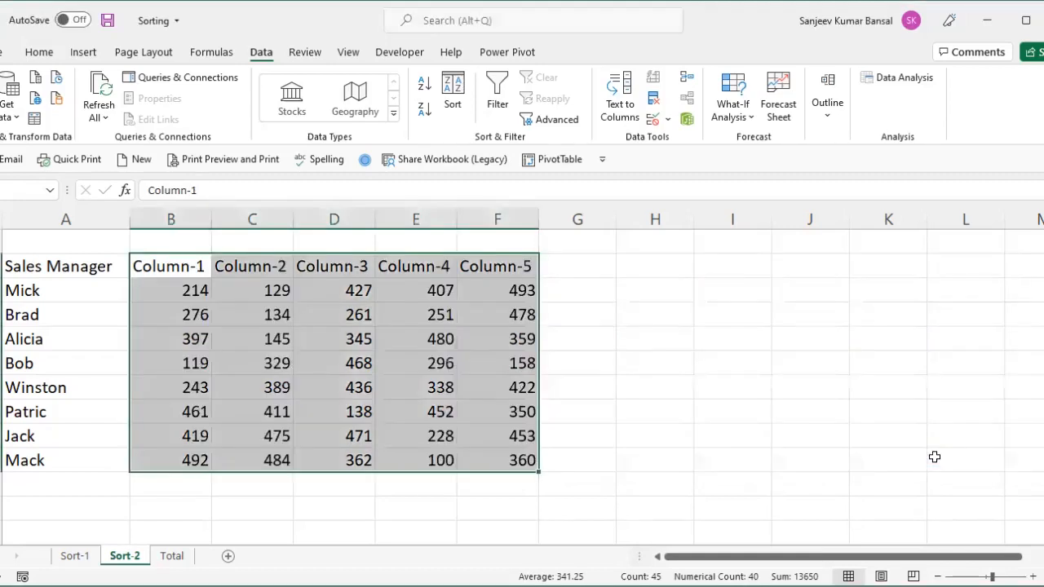
left_click(187, 265)
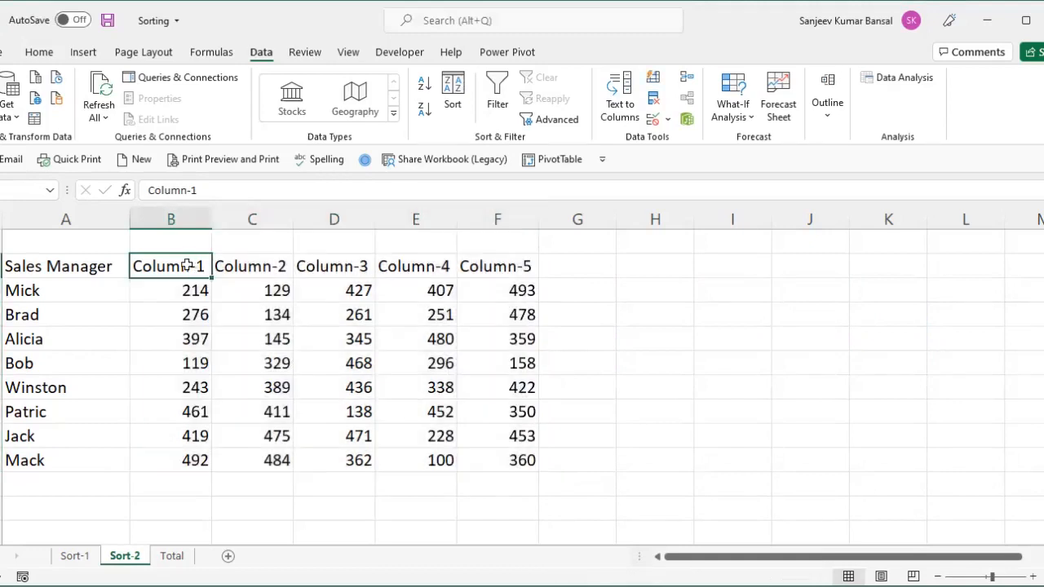
left_click(245, 266)
left_click(334, 265)
left_click(417, 266)
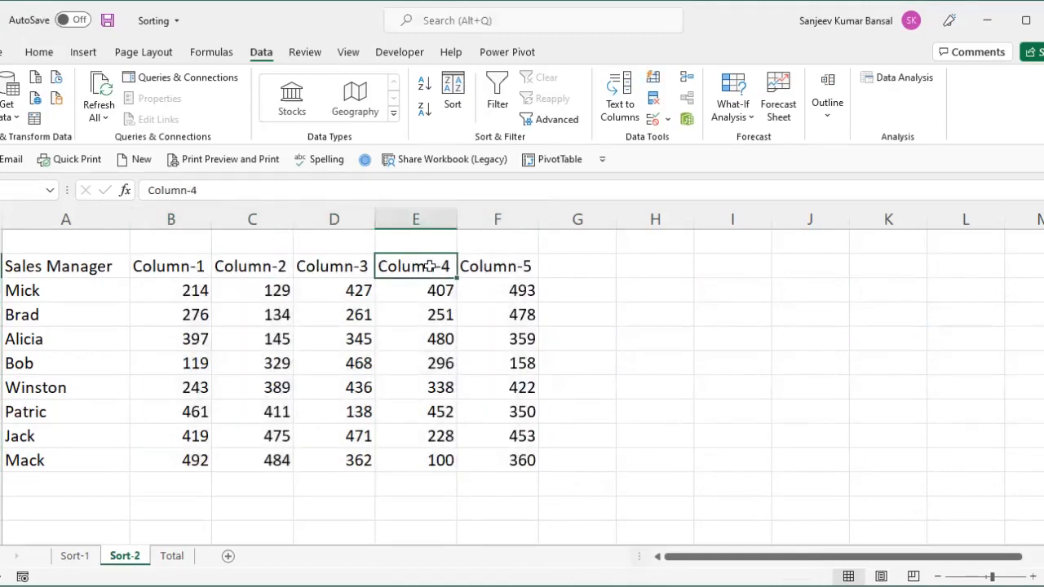
left_click(480, 266)
Select the sorted Column-1 to Column-5 block with its data for review, and deselect it using the empty cell below Column-1.
left_click(180, 266)
left_click_drag(180, 266, 512, 455)
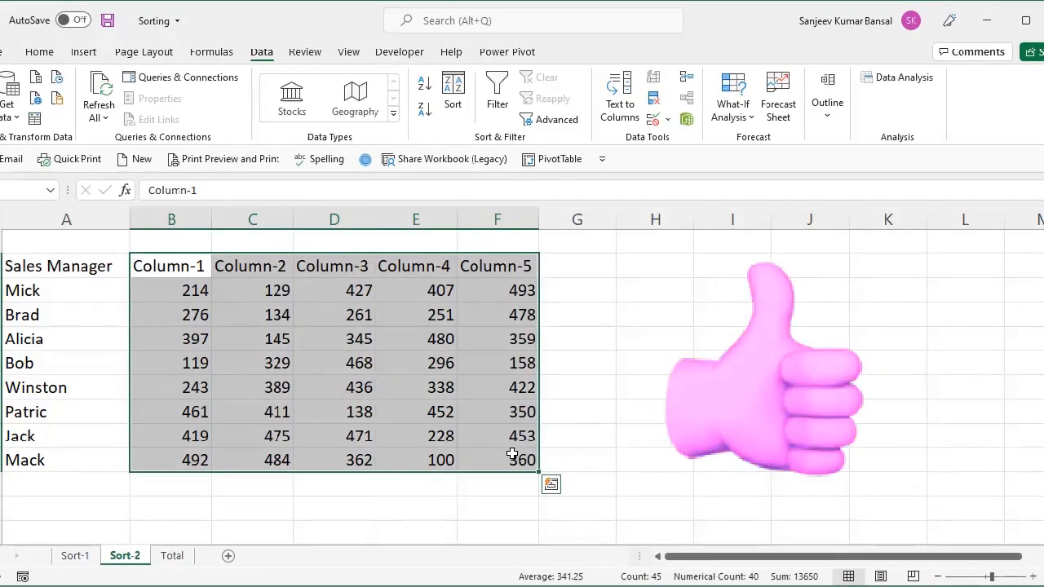
left_click(187, 488)
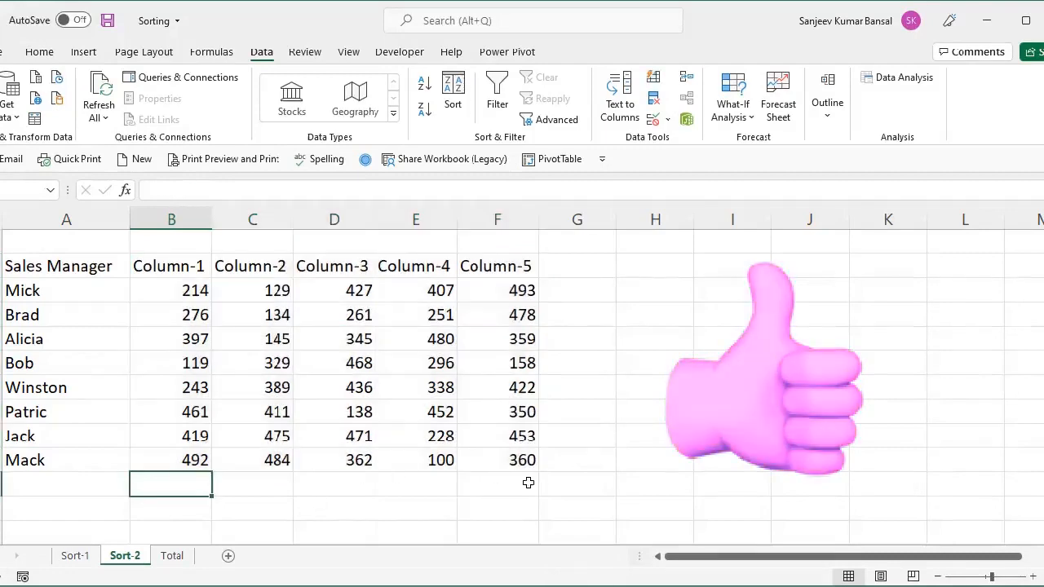